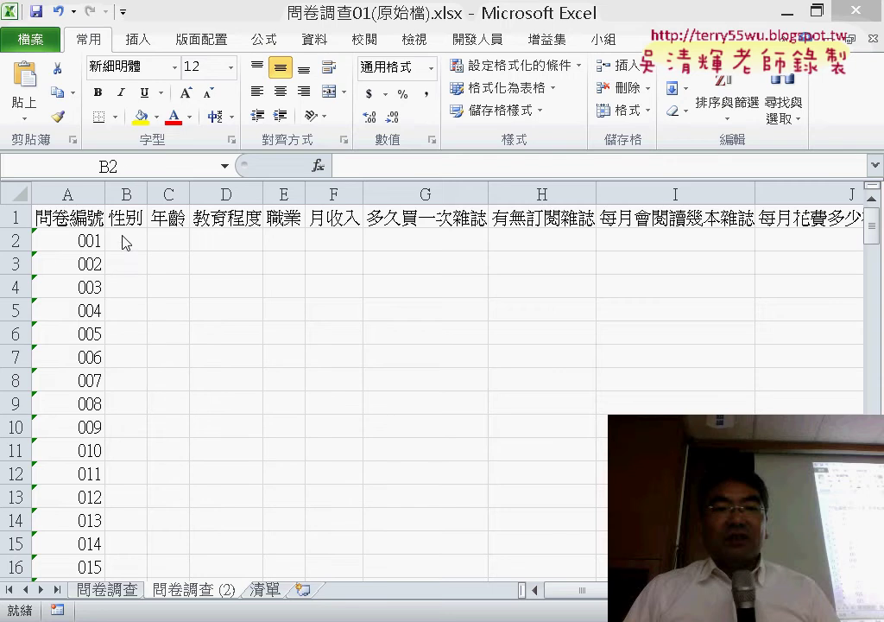
# Step: Start a VLOOKUP in cell B2 from the 檢視與參照 (lookup and reference) function category
pyautogui.click(126, 242)
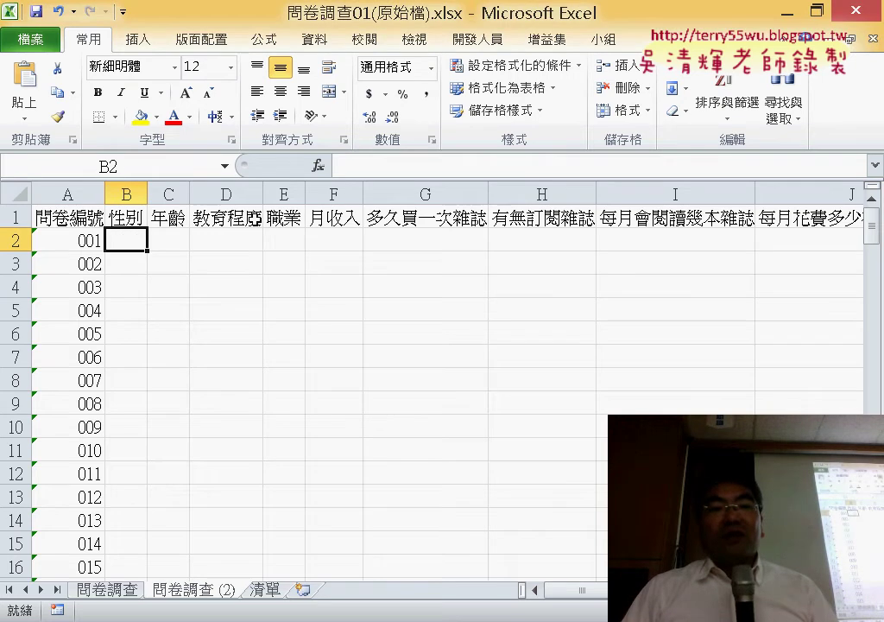
pyautogui.click(317, 165)
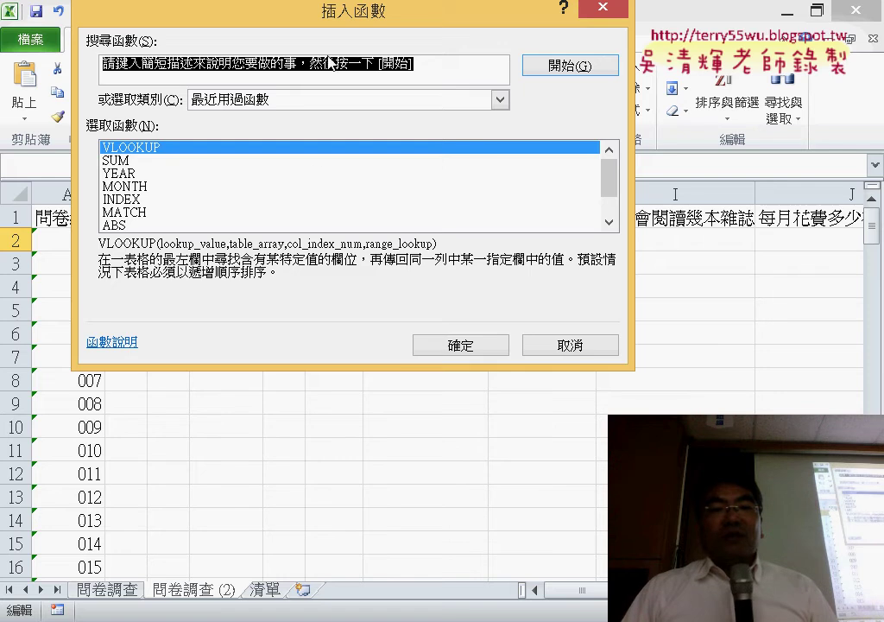
pyautogui.moveTo(342, 16); pyautogui.dragTo(493, 143)
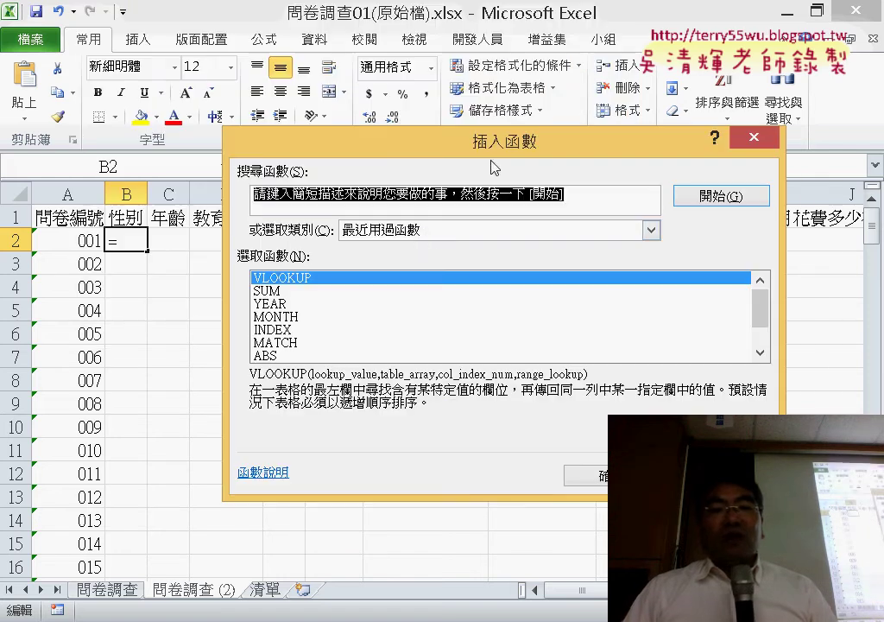
pyautogui.click(430, 236)
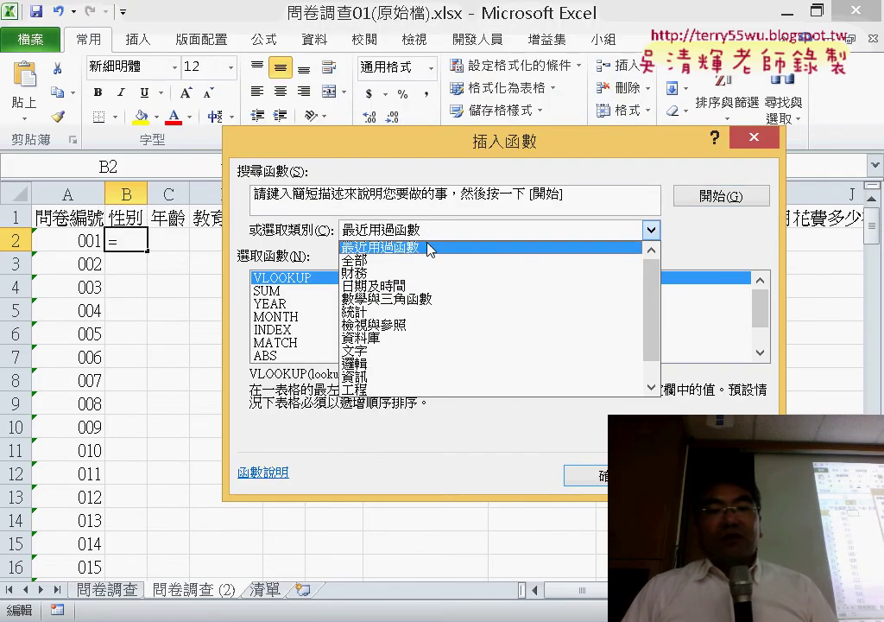
pyautogui.click(432, 326)
pyautogui.moveTo(760, 299); pyautogui.dragTo(760, 337)
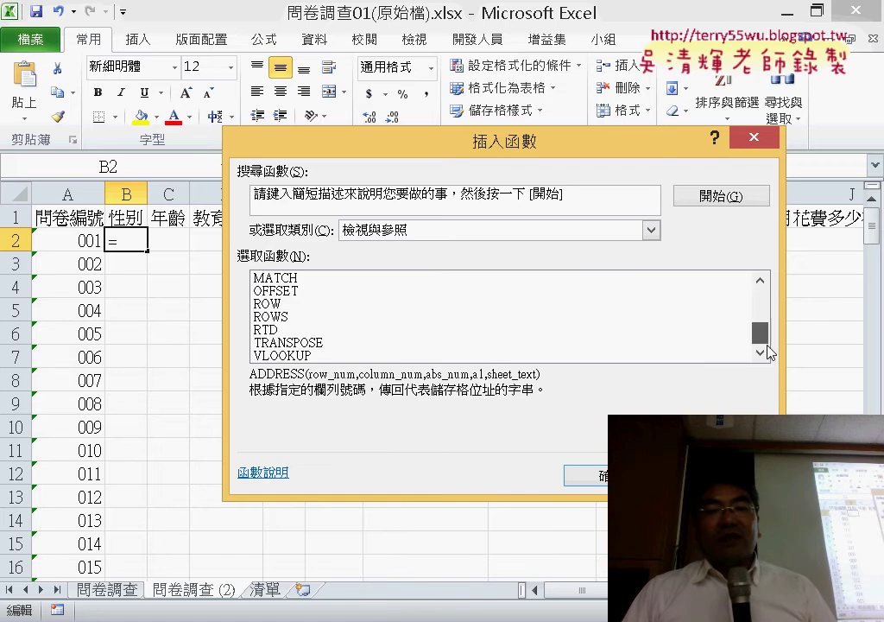
pyautogui.doubleClick(294, 355)
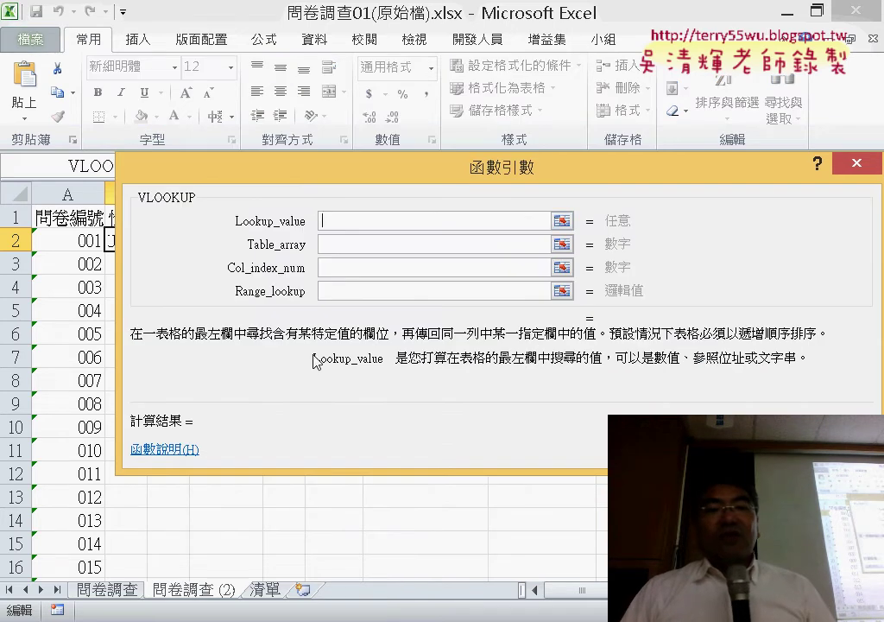
# Step: Set the VLOOKUP lookup value to 問卷調查!B2
pyautogui.moveTo(318, 173); pyautogui.dragTo(456, 173)
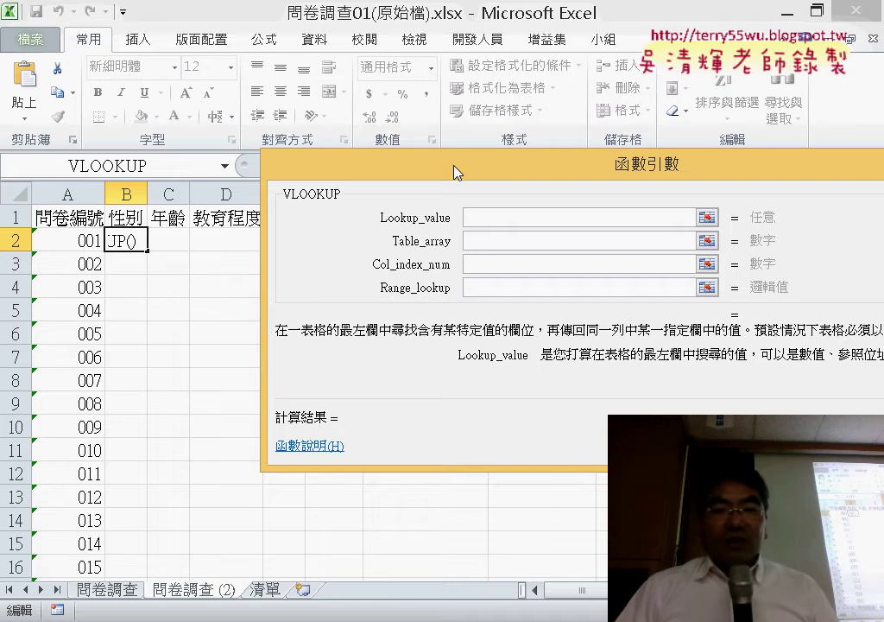
pyautogui.moveTo(457, 173)
pyautogui.mouseDown()
pyautogui.moveTo(355, 140)
pyautogui.moveTo(502, 139)
pyautogui.mouseUp()
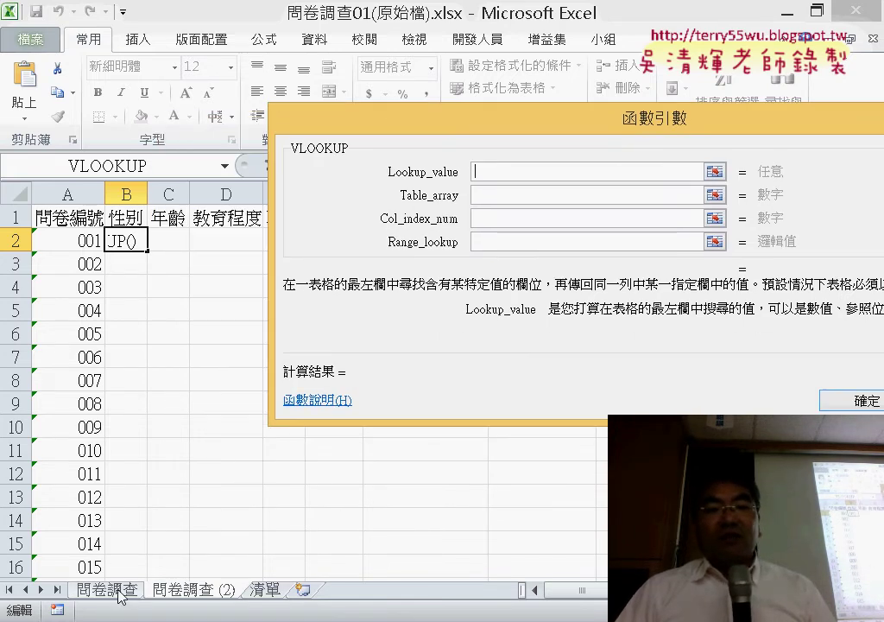
pyautogui.click(107, 590)
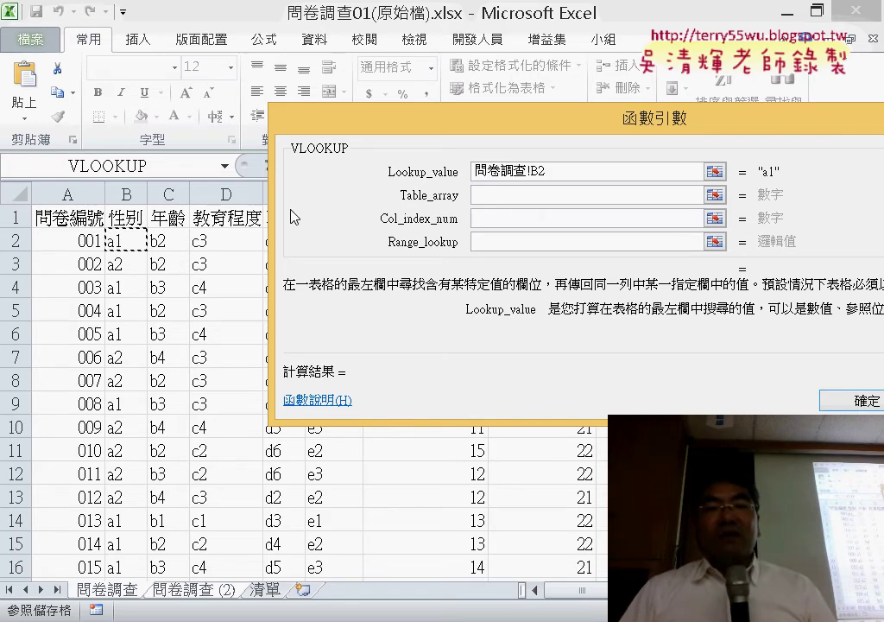
pyautogui.click(499, 197)
# Step: Set the table array to the gender code range 清單!A2:B3
pyautogui.hotkey('ctrl', 'pagedown')
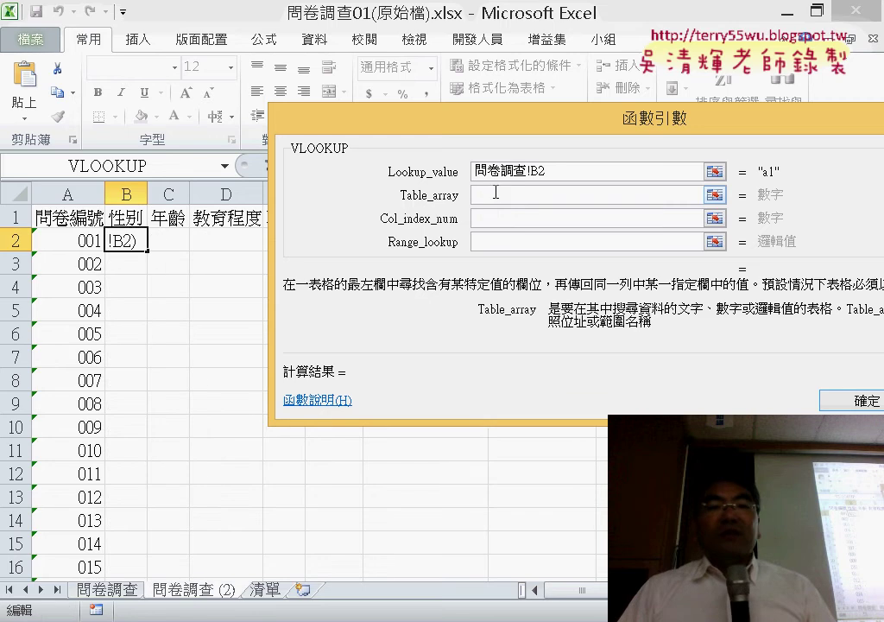
pyautogui.click(264, 591)
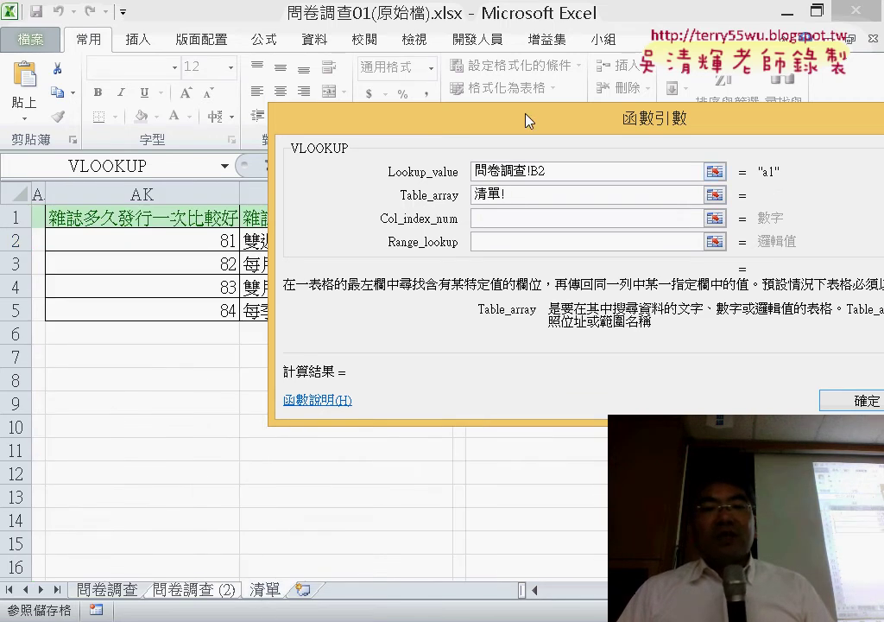
pyautogui.moveTo(528, 121); pyautogui.dragTo(425, 127)
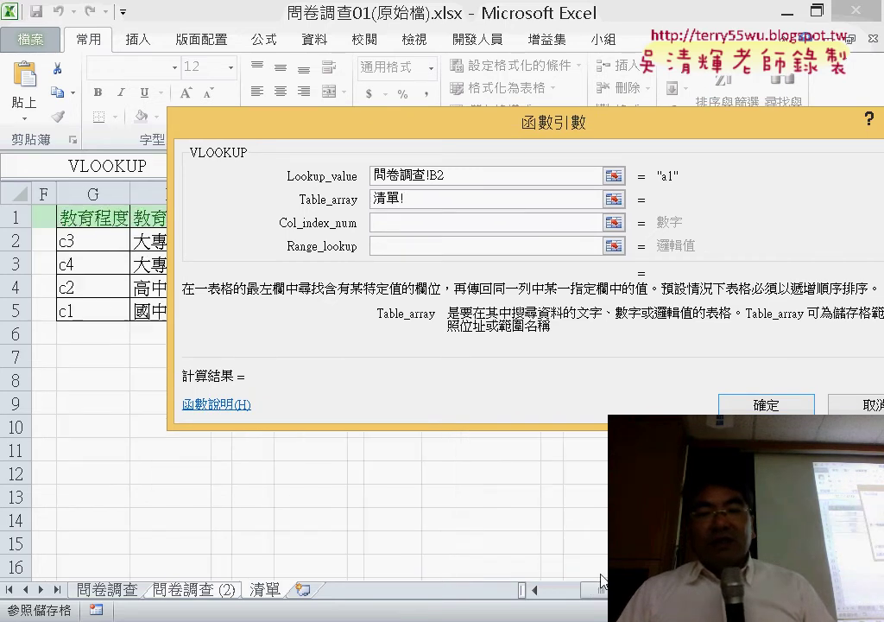
pyautogui.moveTo(639, 590); pyautogui.dragTo(560, 590)
pyautogui.moveTo(367, 122); pyautogui.dragTo(481, 121)
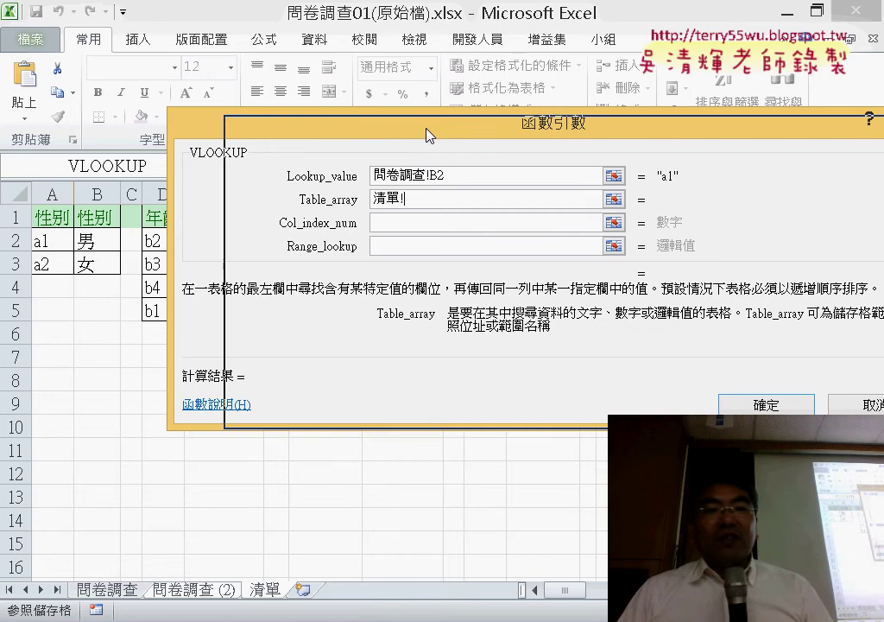
pyautogui.moveTo(51, 240); pyautogui.dragTo(104, 273)
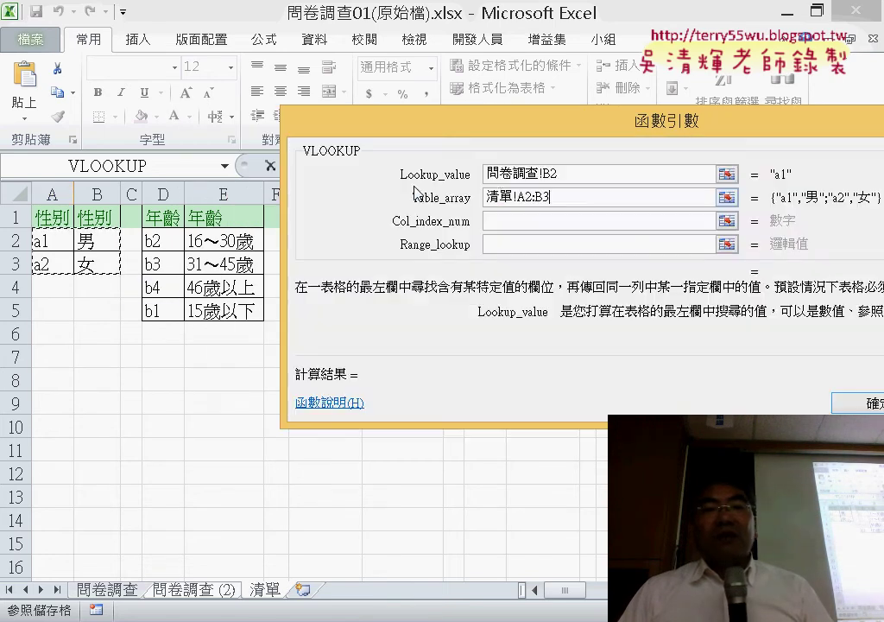
# Step: Lock the table as 清單!$A$2:$B$3, use column 2 and exact match 0, and confirm
pyautogui.doubleClick(550, 197)
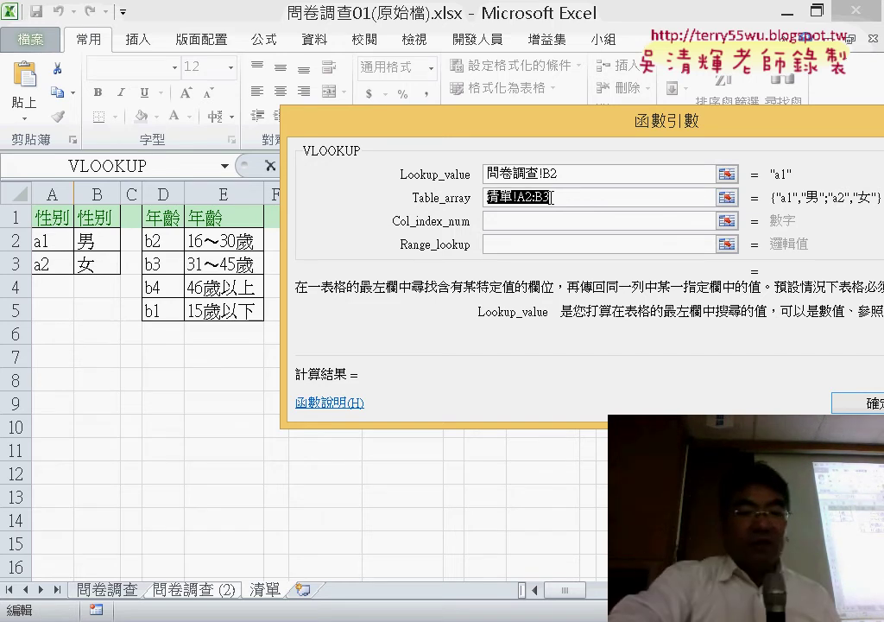
pyautogui.press('F4')
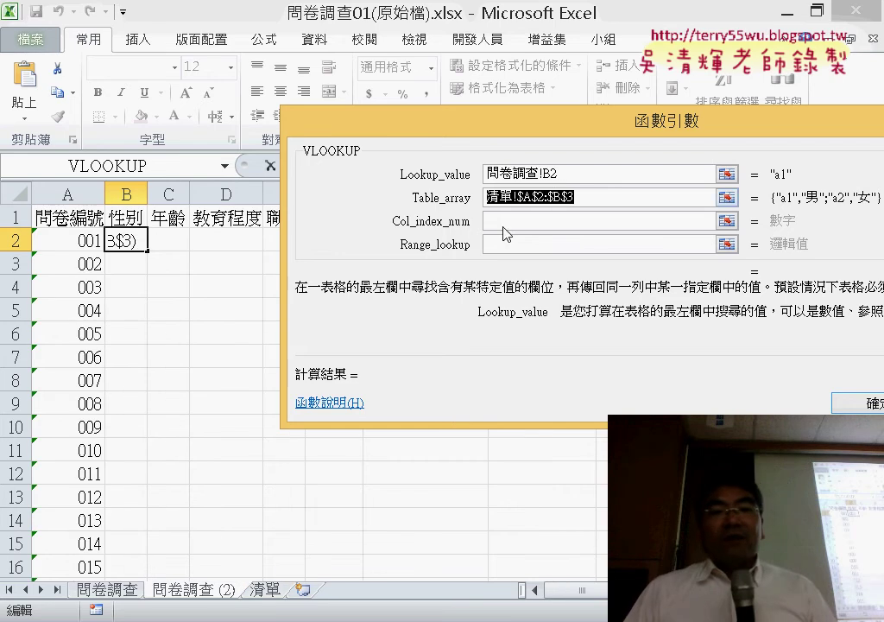
pyautogui.click(497, 223)
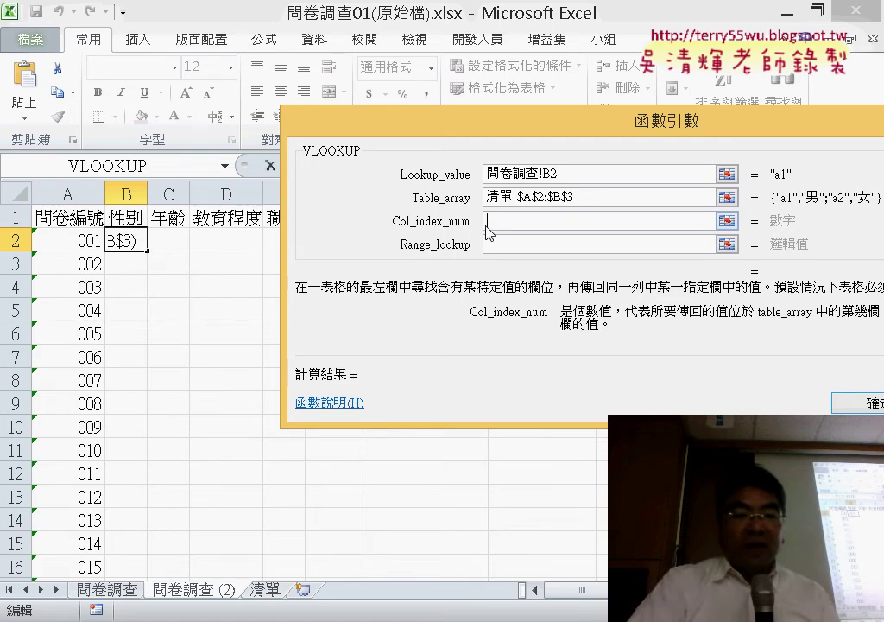
pyautogui.write('2')
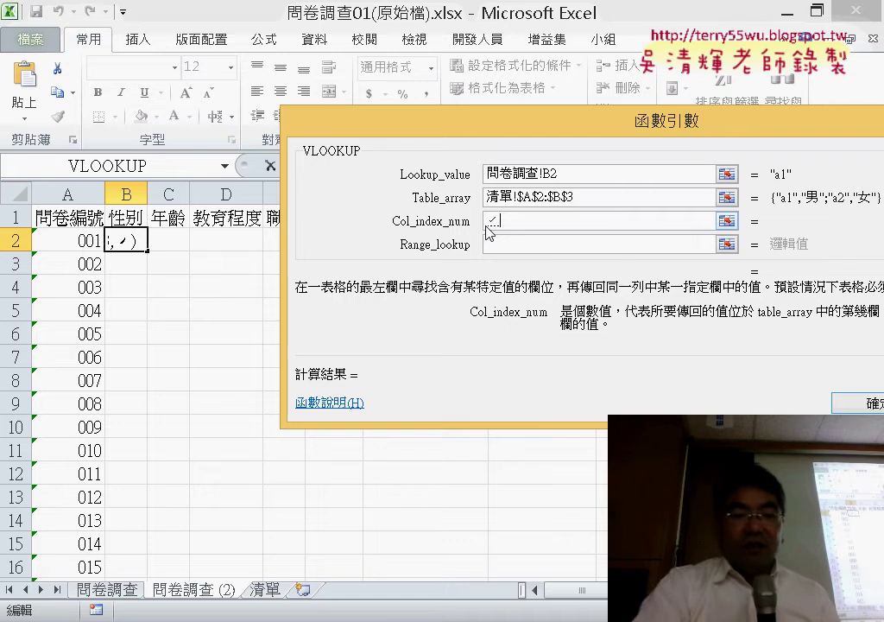
pyautogui.press('BackSpace')
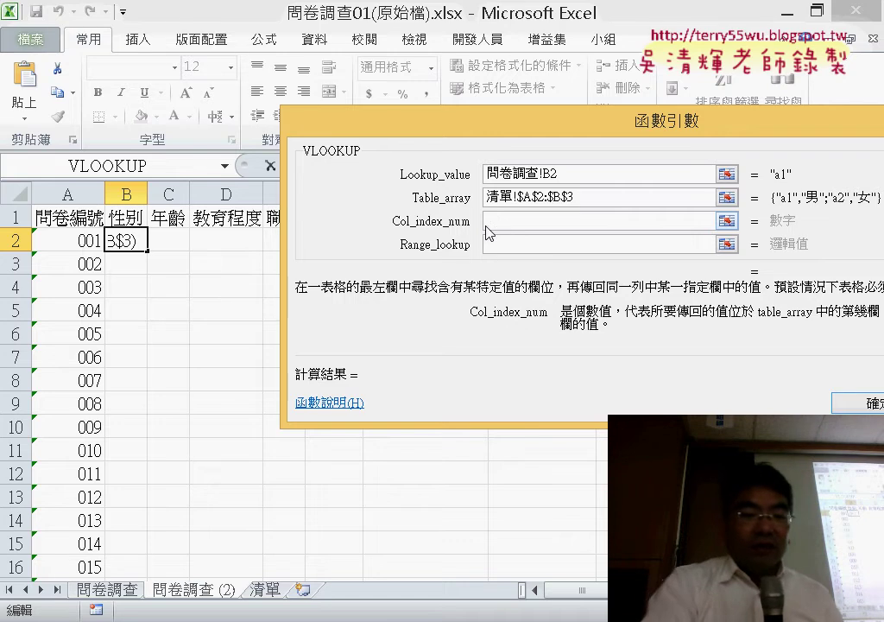
pyautogui.write('2')
pyautogui.press('Tab')
pyautogui.write('0')
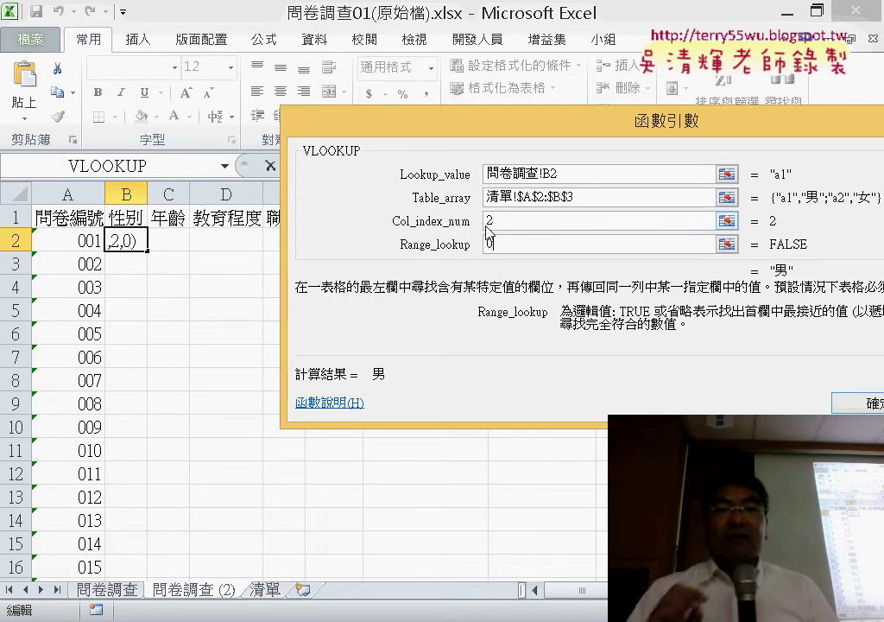
pyautogui.click(856, 405)
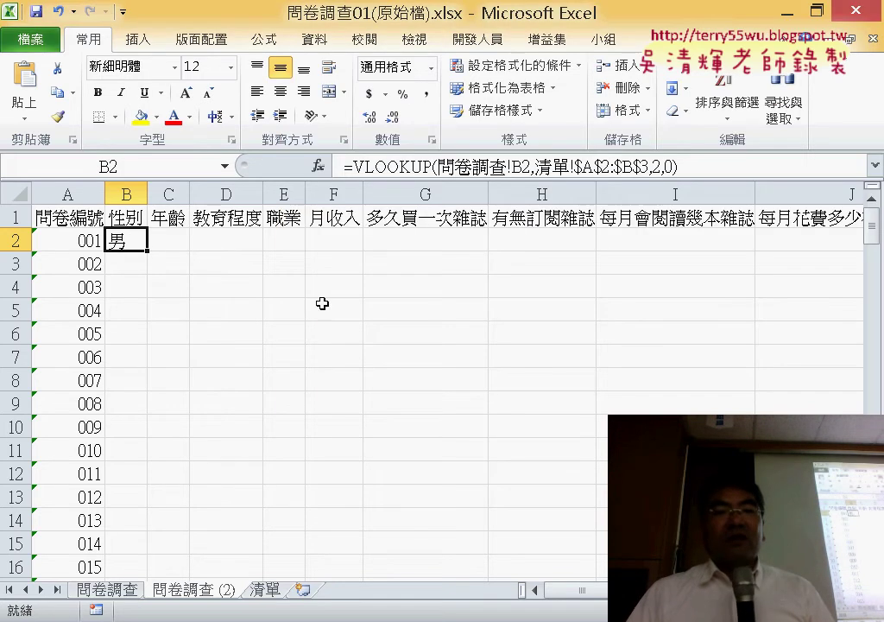
# Step: Fill B2's gender lookup down column B through row 16, then select C2
pyautogui.doubleClick(149, 251)
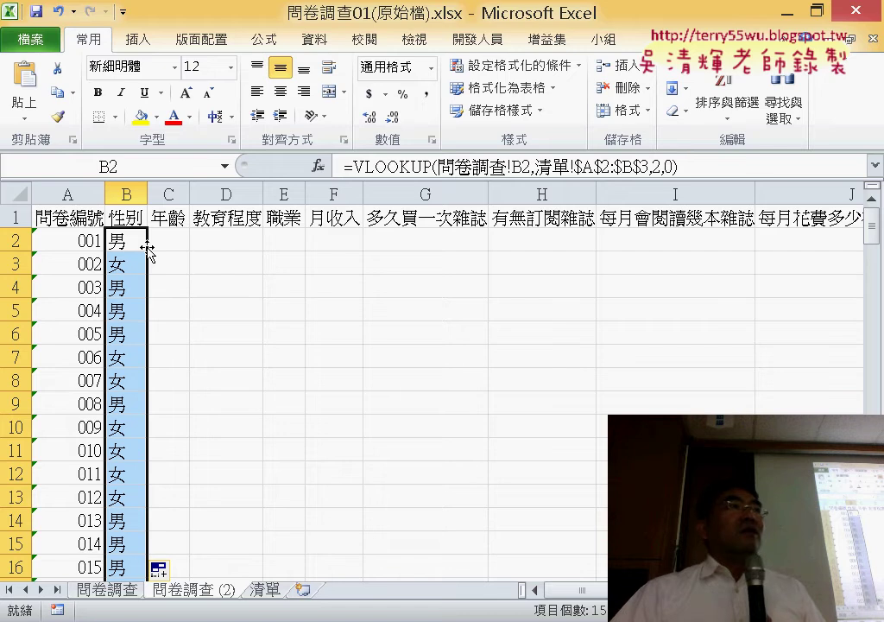
pyautogui.click(178, 242)
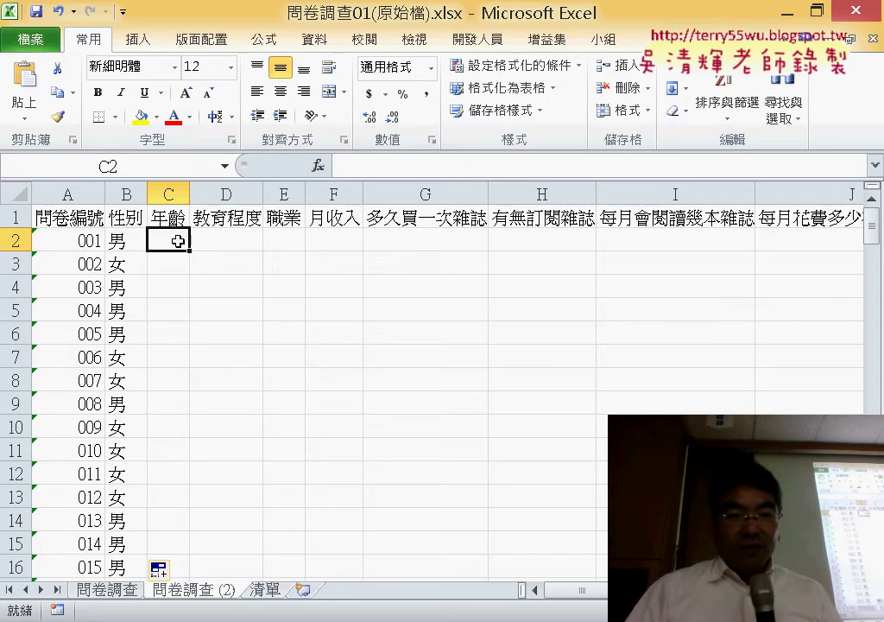
# Step: Insert a VLOOKUP in C2 with lookup value 問卷調查!C2
pyautogui.click(319, 167)
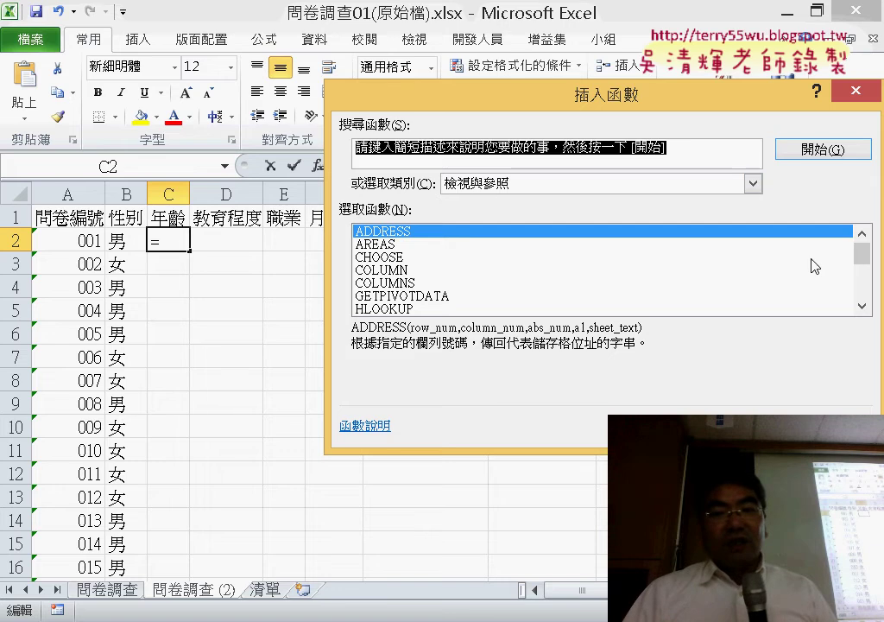
pyautogui.moveTo(863, 253); pyautogui.dragTo(585, 297)
pyautogui.doubleClick(419, 310)
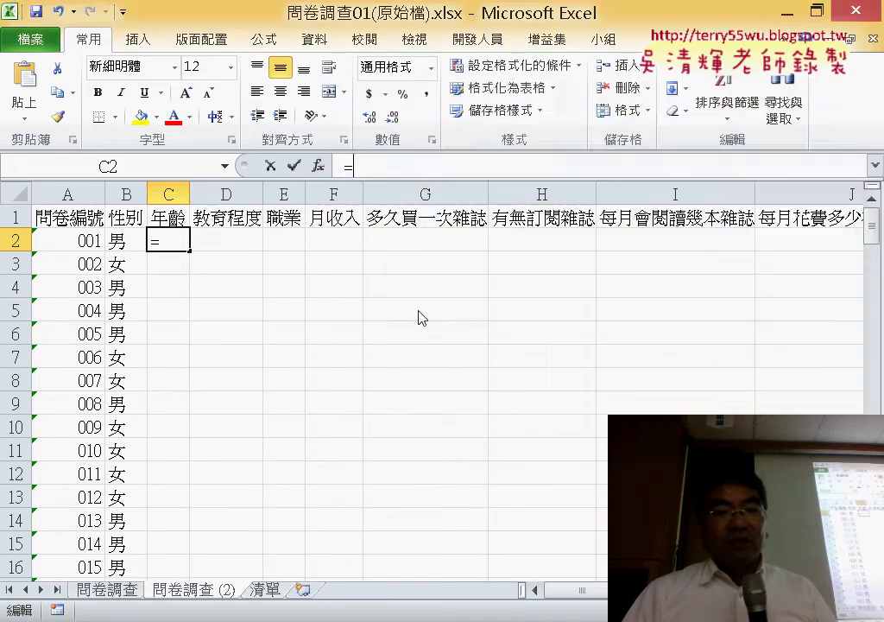
pyautogui.click(110, 591)
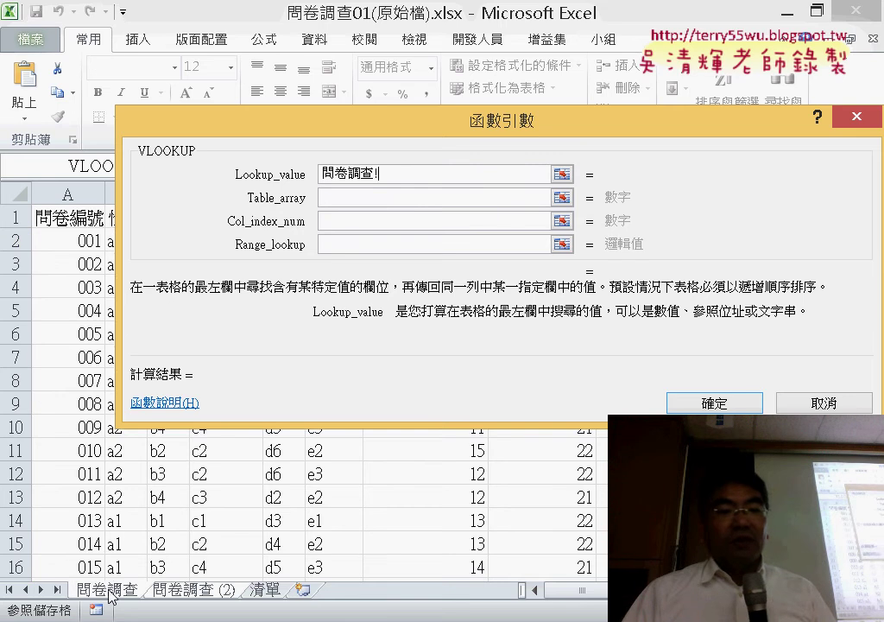
pyautogui.moveTo(227, 129); pyautogui.dragTo(363, 131)
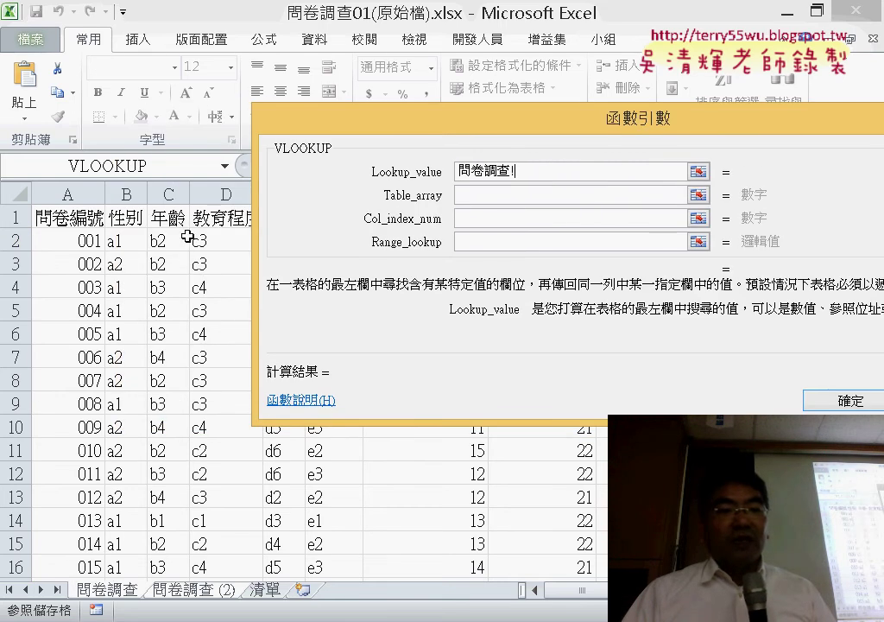
pyautogui.click(182, 238)
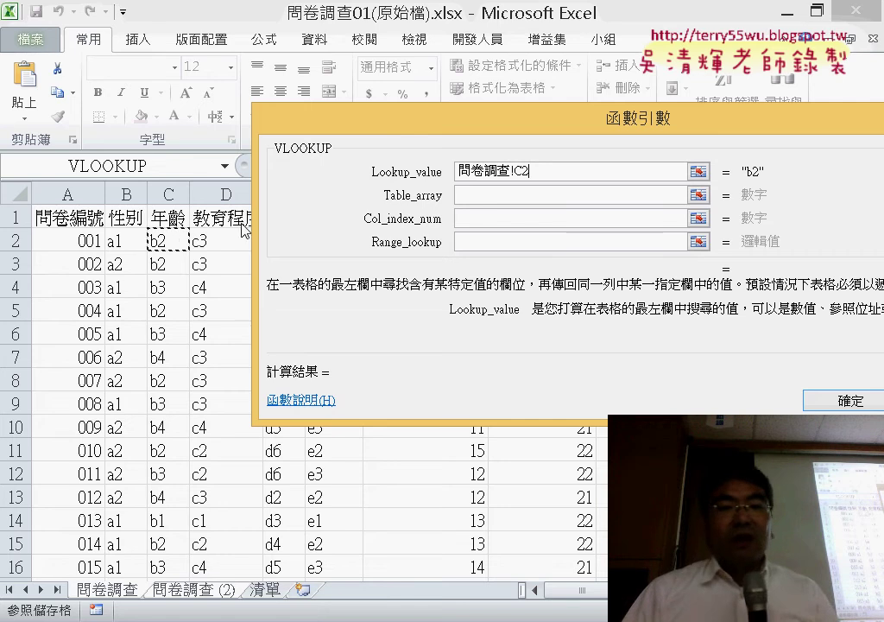
# Step: Set the table to 清單!D2:E5, column index 2 and range lookup 0
pyautogui.click(480, 196)
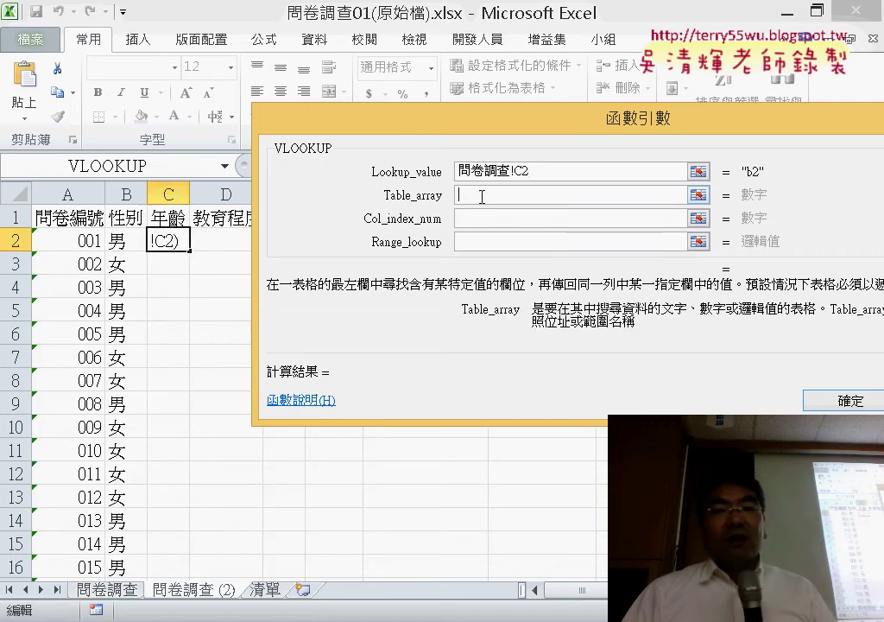
pyautogui.click(265, 592)
pyautogui.moveTo(405, 128); pyautogui.dragTo(510, 150)
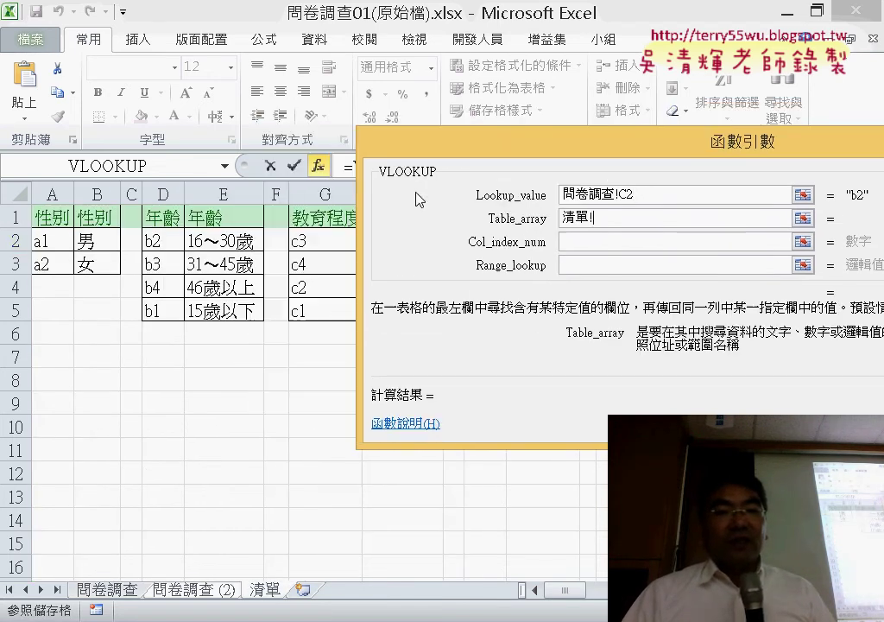
pyautogui.moveTo(162, 248); pyautogui.dragTo(223, 309)
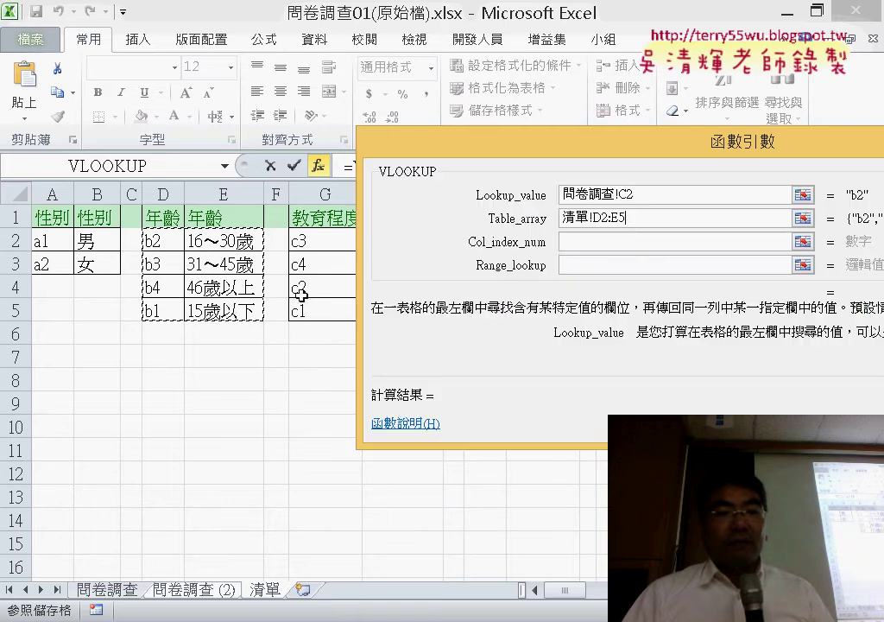
pyautogui.click(663, 241)
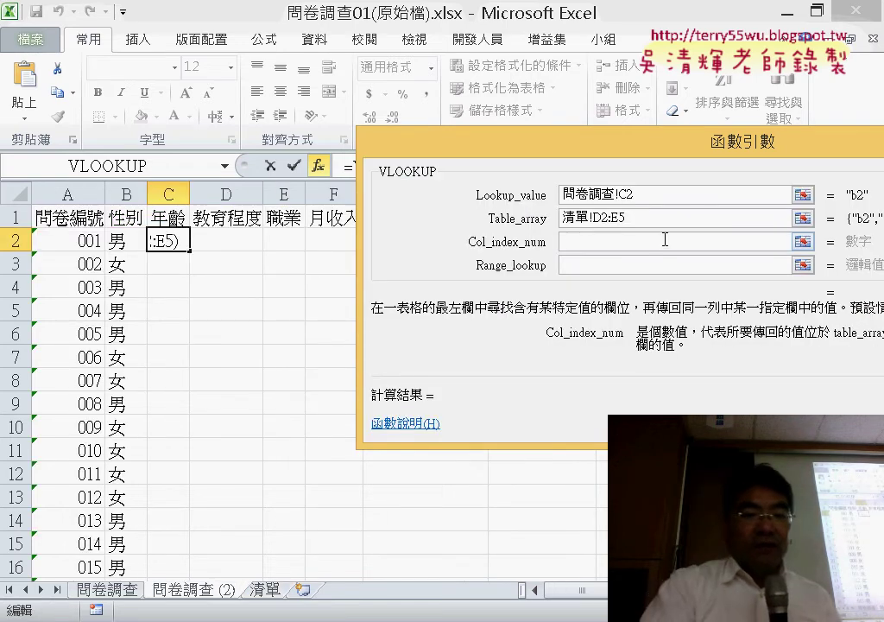
pyautogui.write('2')
pyautogui.press('Tab')
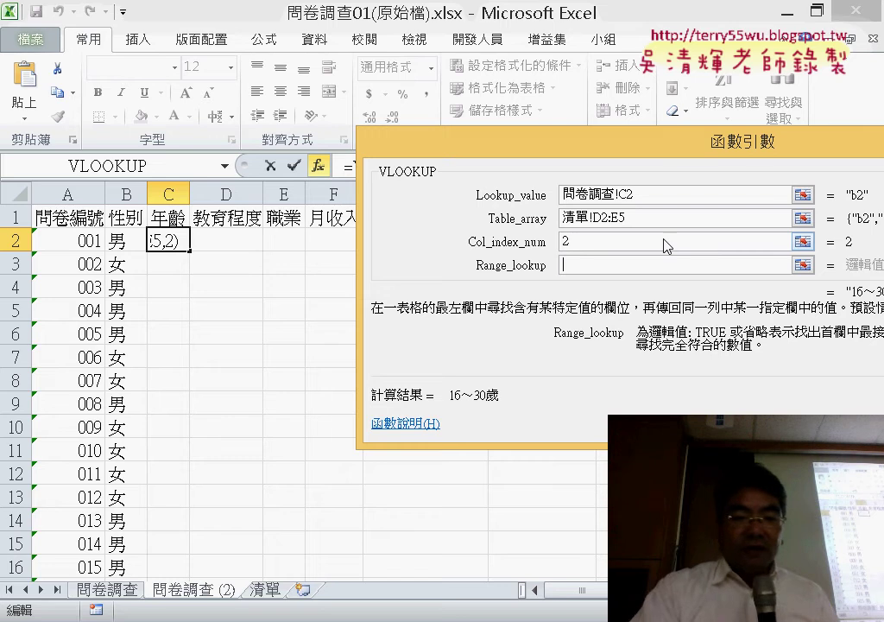
pyautogui.write('0')
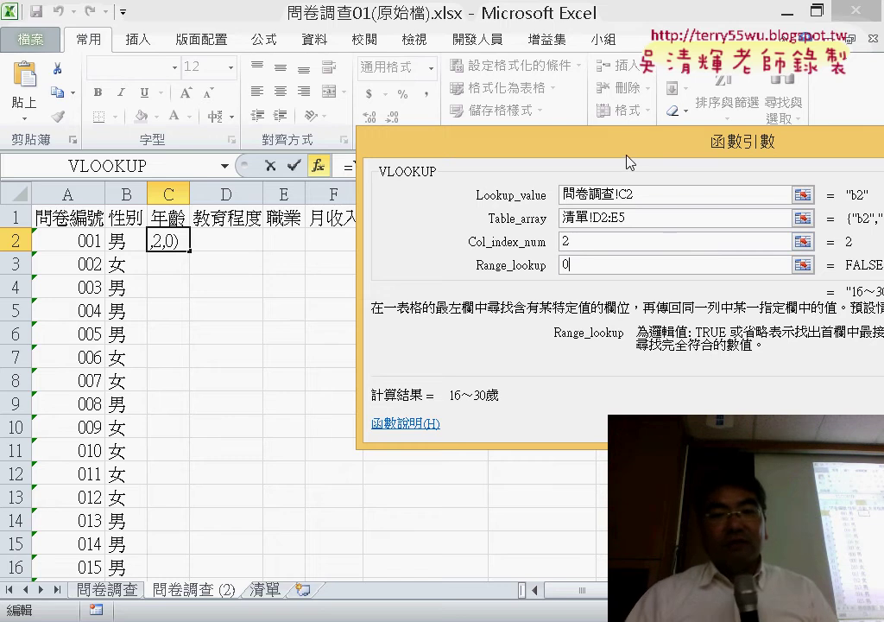
pyautogui.moveTo(631, 162); pyautogui.dragTo(391, 185)
# Step: Confirm C2's age formula, fill it down column C, and autofit the column
pyautogui.click(758, 570)
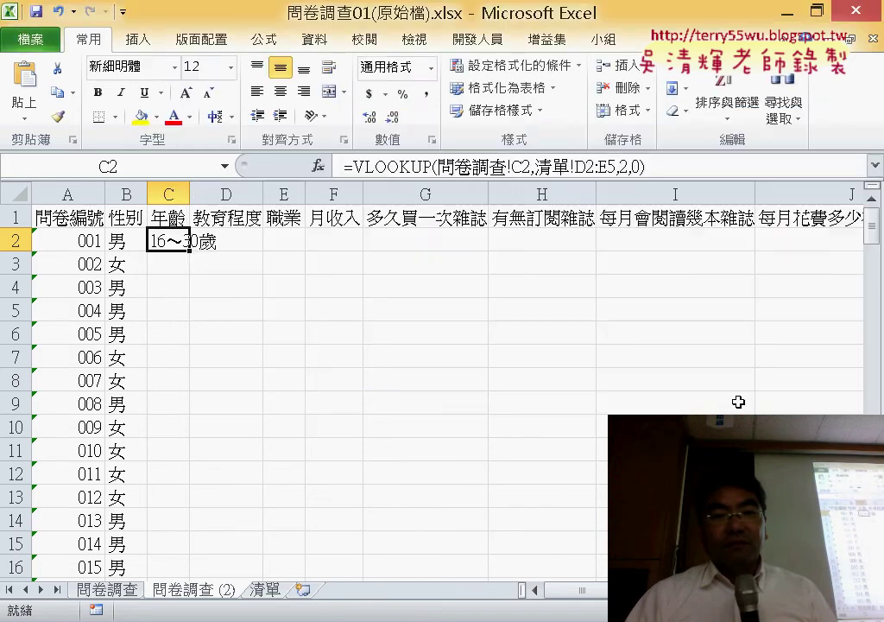
pyautogui.doubleClick(191, 252)
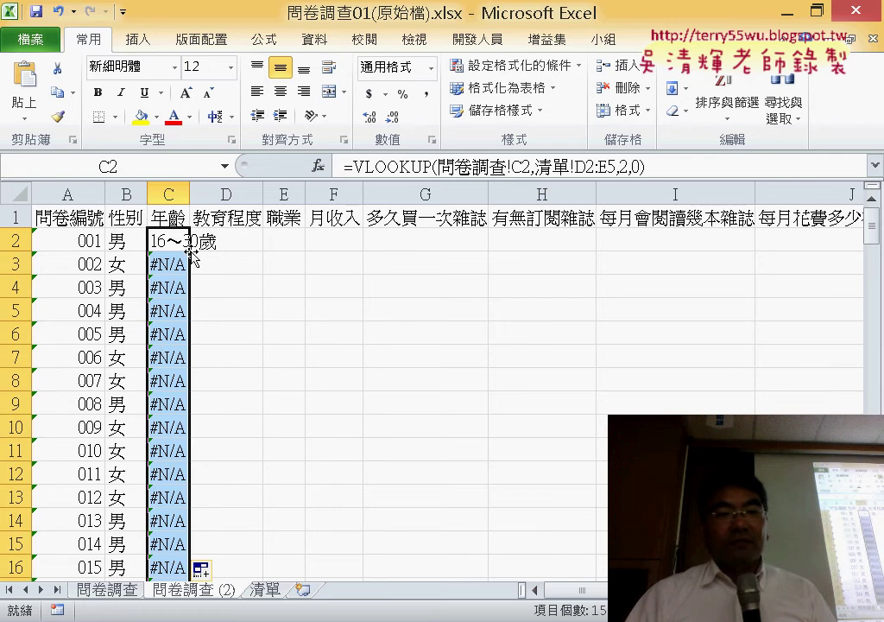
pyautogui.doubleClick(191, 195)
# Step: Change C2's table reference to the absolute range 清單!$D$2:$E$5
pyautogui.click(183, 241)
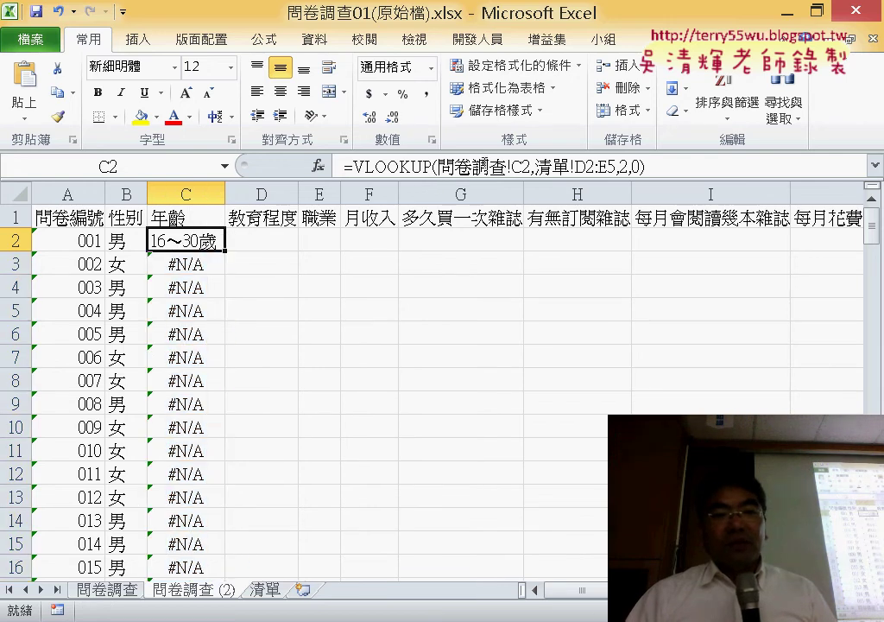
pyautogui.click(401, 165)
pyautogui.click(318, 166)
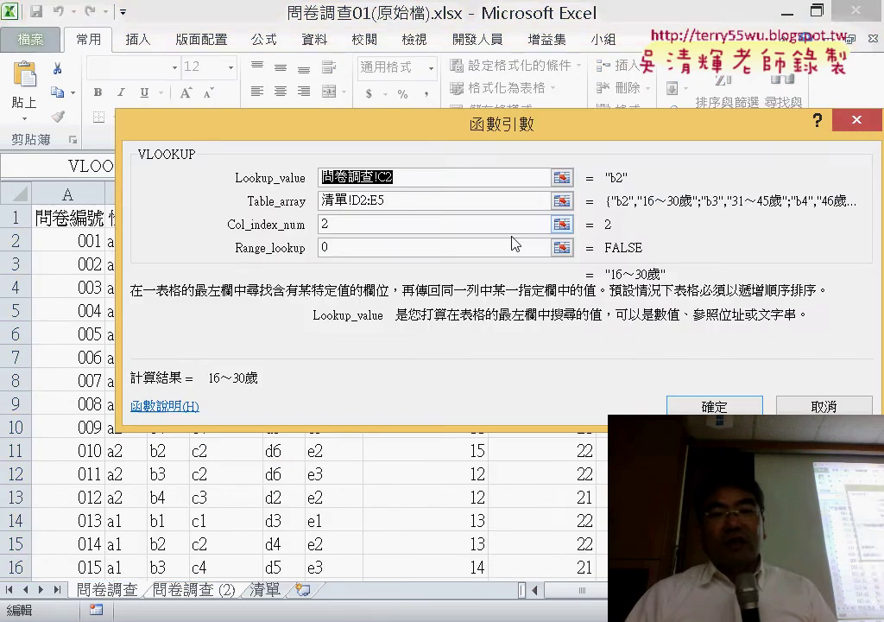
pyautogui.moveTo(420, 200); pyautogui.dragTo(288, 210)
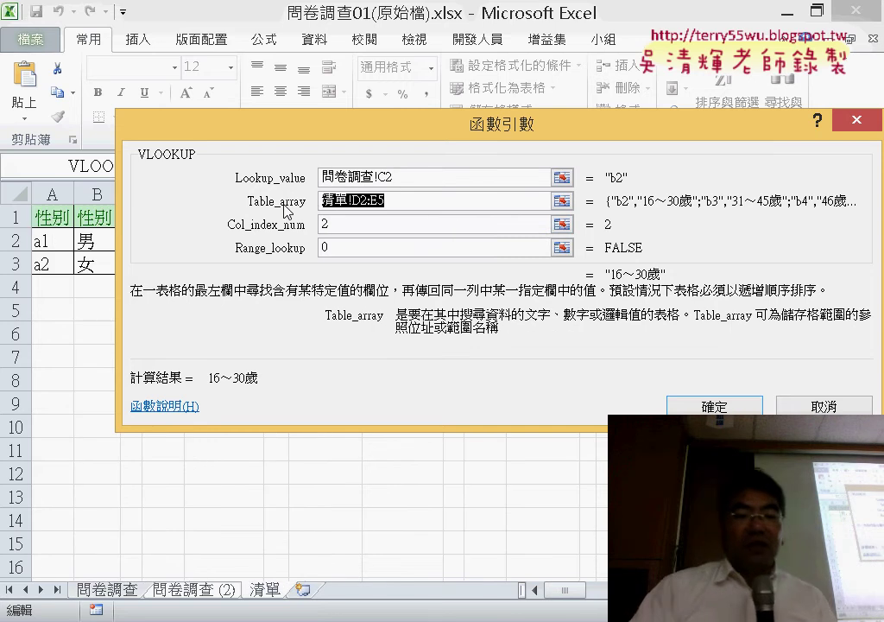
pyautogui.press('F4')
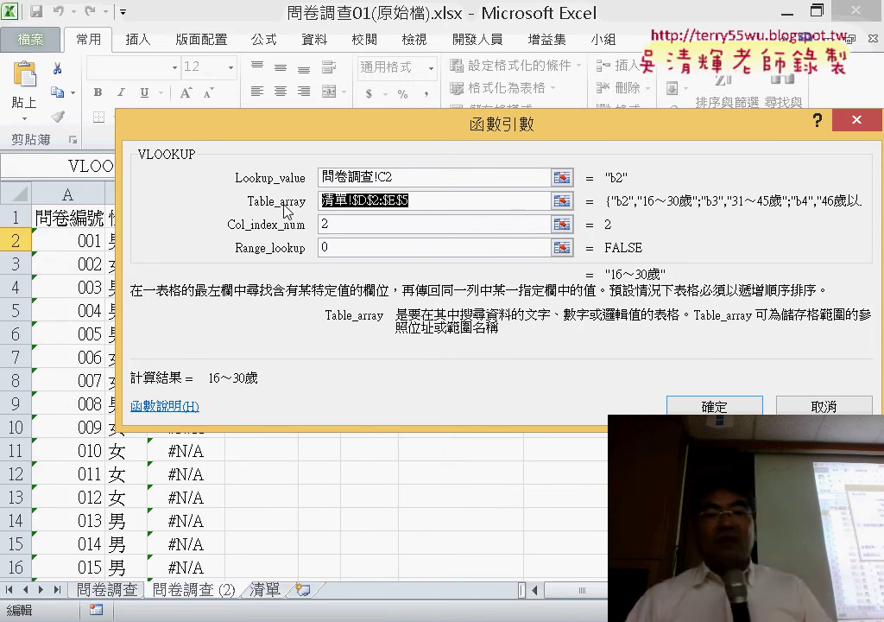
pyautogui.press('Return')
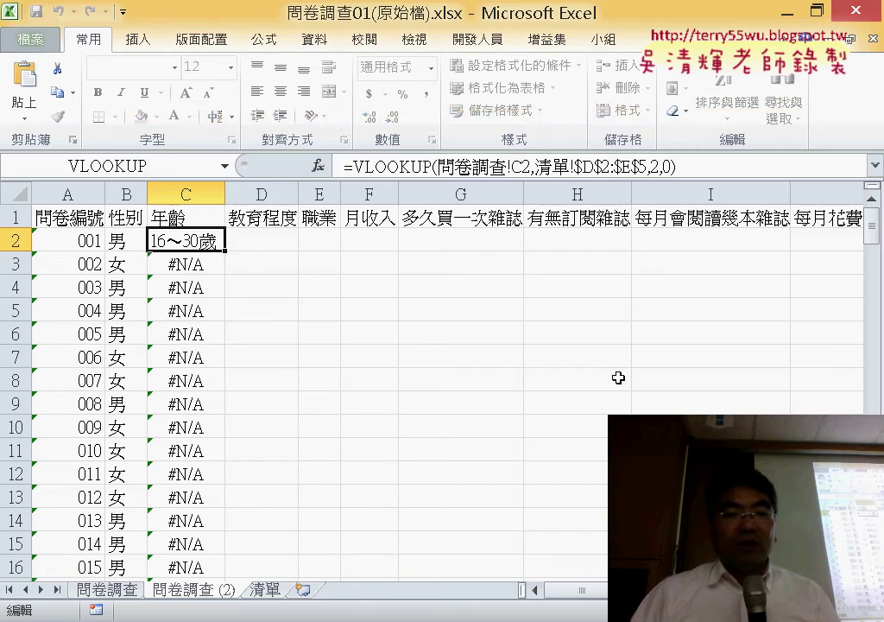
# Step: Refill the corrected age lookup down column C and autofit its width
pyautogui.doubleClick(225, 251)
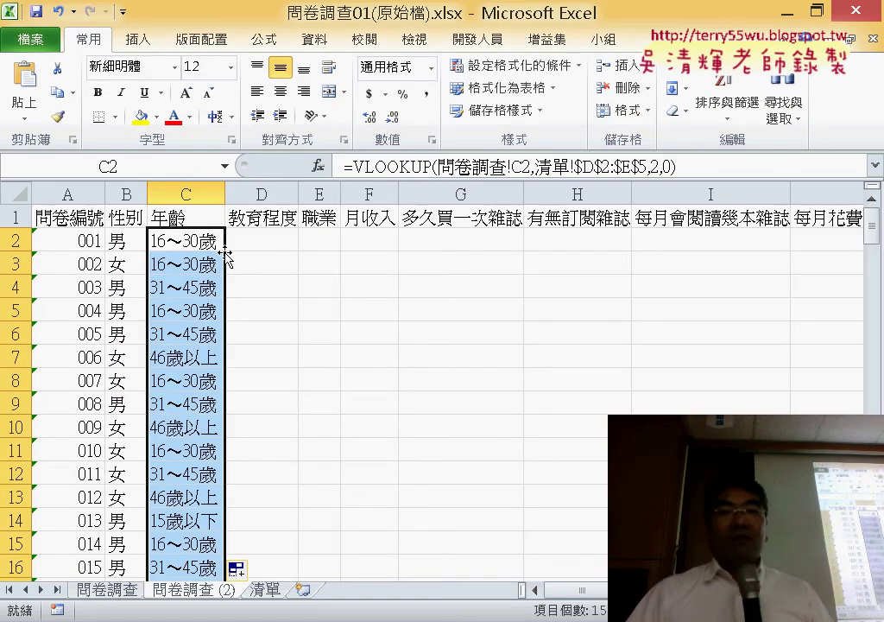
pyautogui.doubleClick(226, 192)
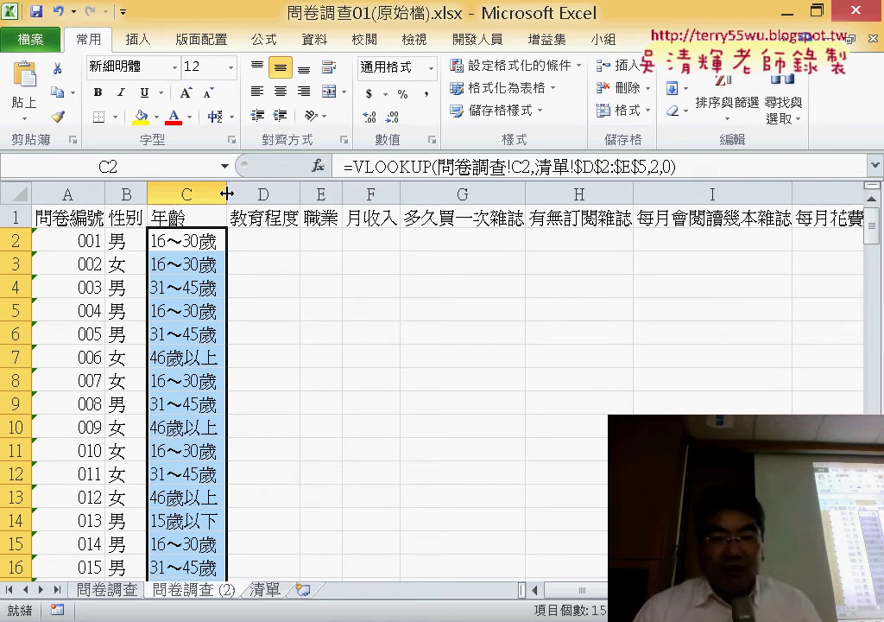
pyautogui.moveTo(574, 594)
pyautogui.mouseDown()
pyautogui.moveTo(605, 594)
pyautogui.moveTo(588, 576)
pyautogui.mouseUp()
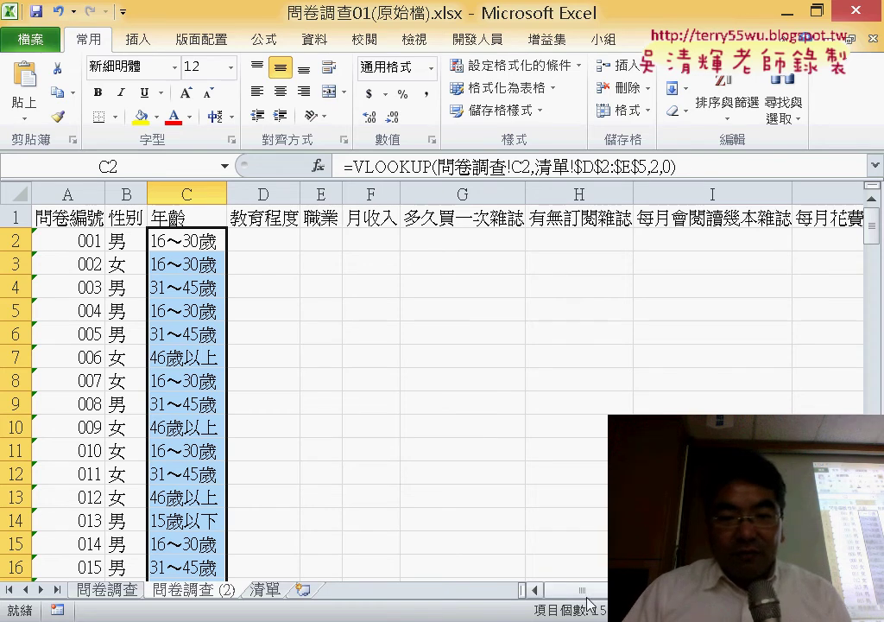
pyautogui.moveTo(587, 576)
pyautogui.mouseDown()
pyautogui.moveTo(631, 576)
pyautogui.moveTo(587, 576)
pyautogui.mouseUp()
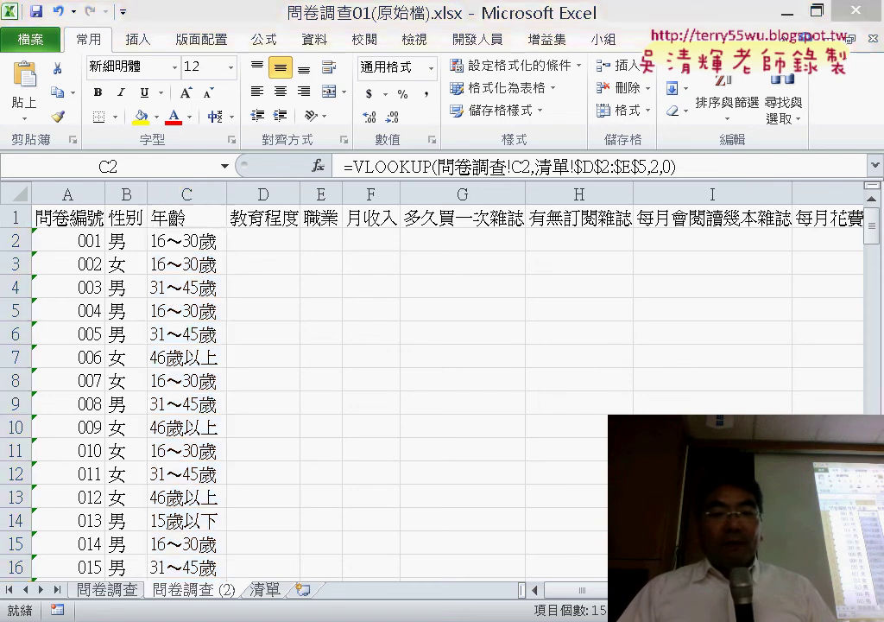
# Step: Go to the 清單 sheet and select the 教育程度 code table G2:H5
pyautogui.click(269, 590)
pyautogui.moveTo(316, 240); pyautogui.dragTo(413, 311)
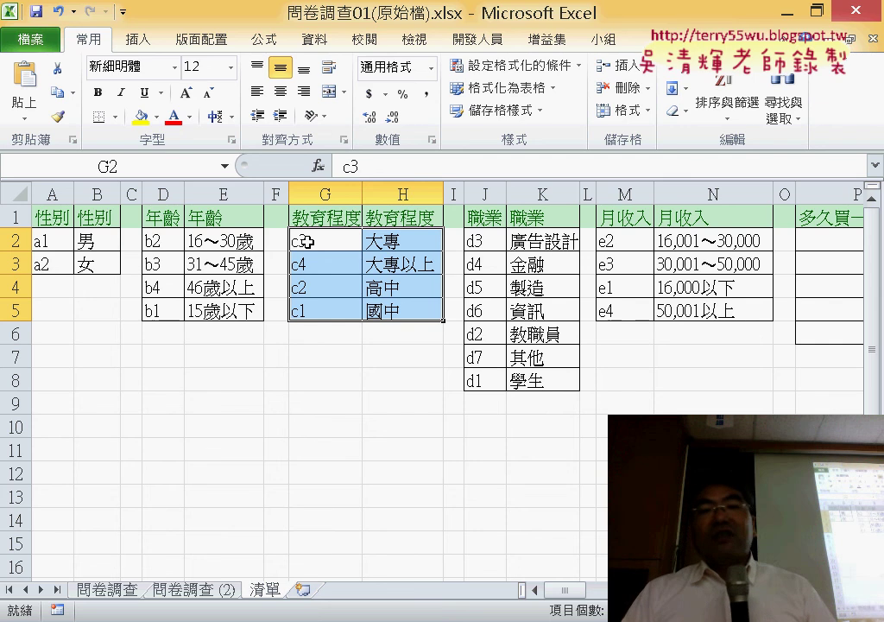
pyautogui.moveTo(310, 241); pyautogui.dragTo(397, 307)
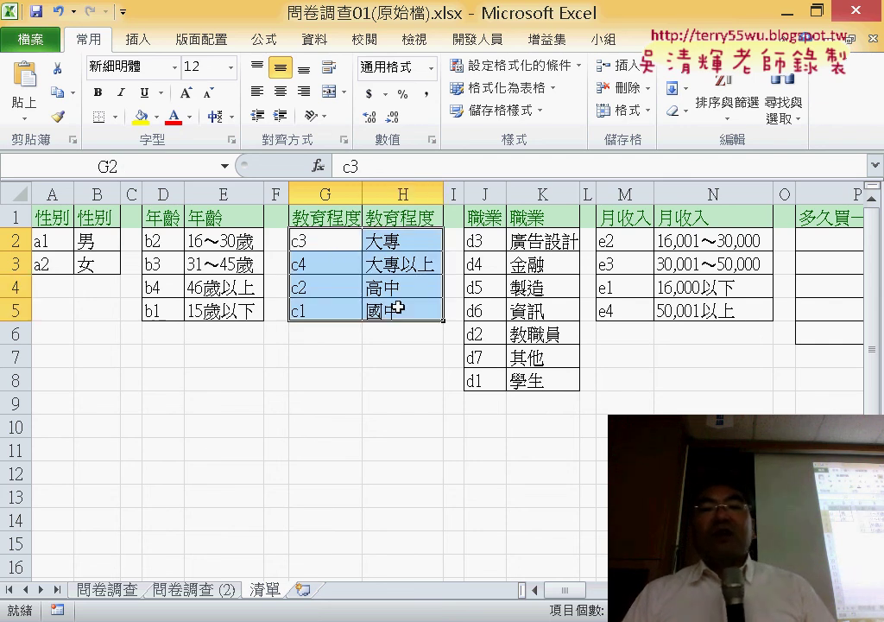